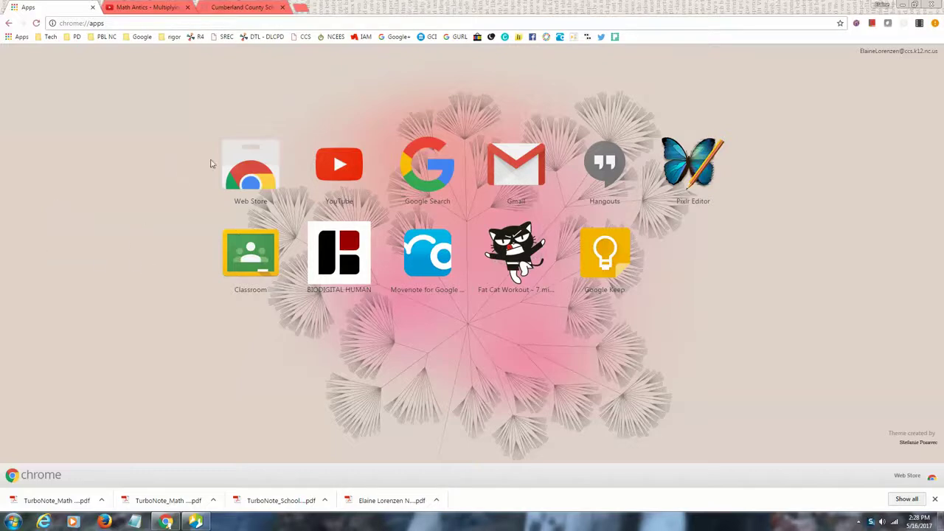
Open the Chrome Web Store and search it for "turbonote"
click(255, 161)
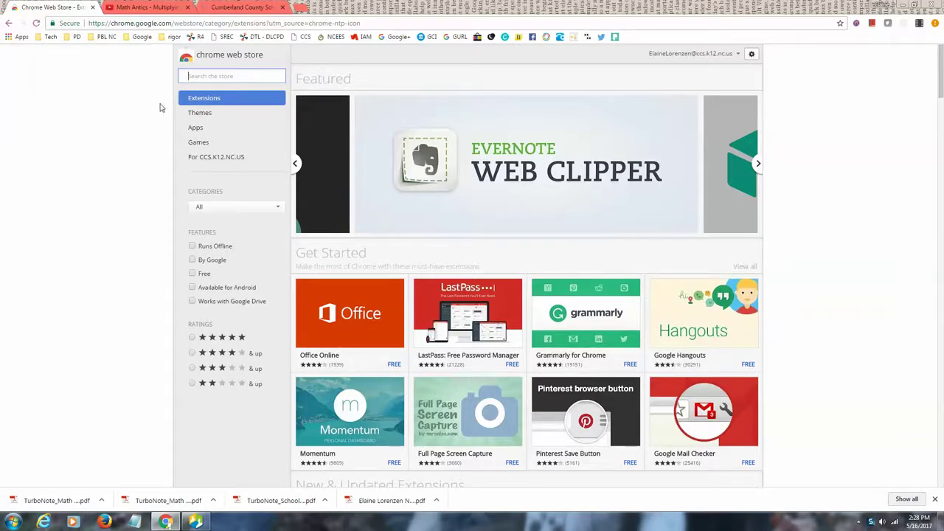
click(219, 72)
text(turbonote)
key(Return)
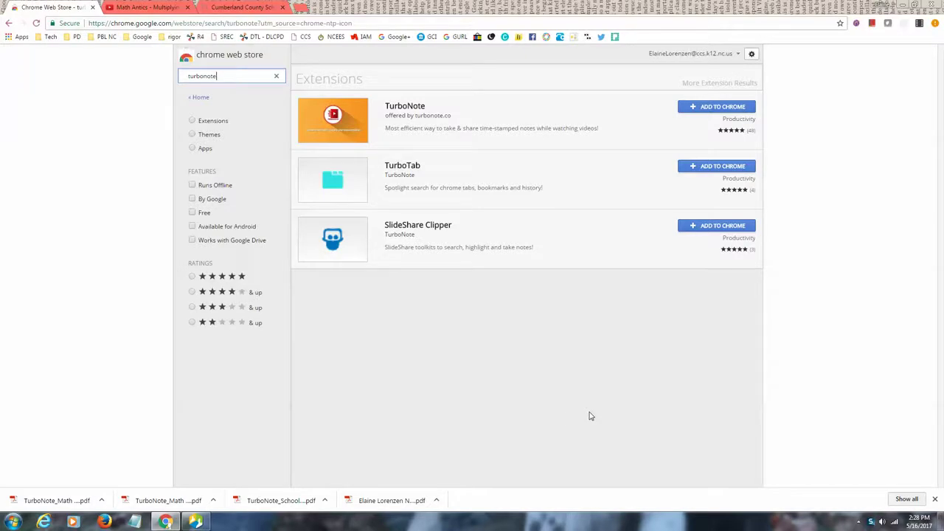
Add the TurboNote extension to Chrome and dismiss the notice about it
click(705, 108)
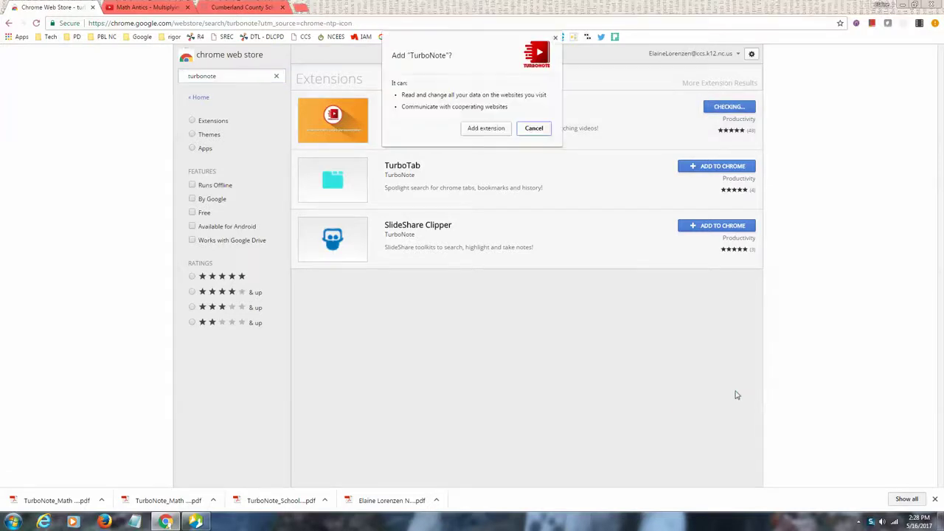
click(484, 129)
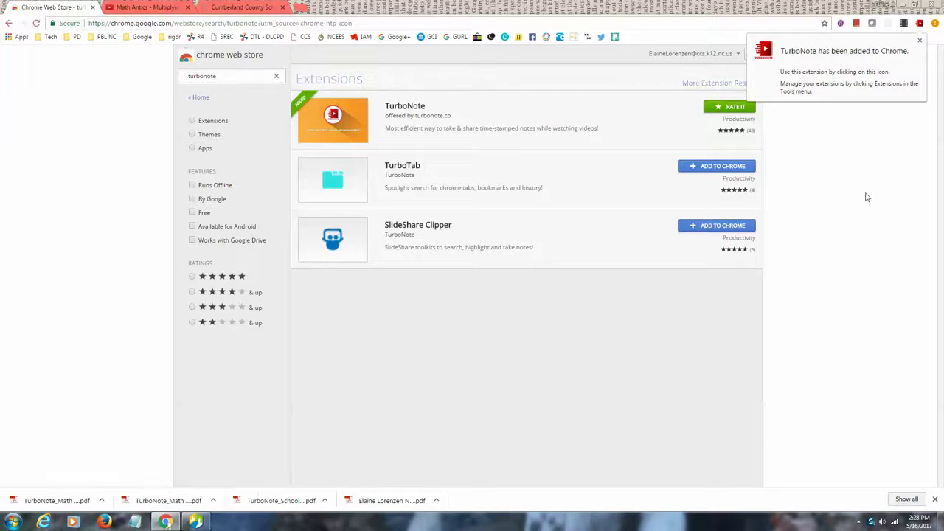
click(920, 40)
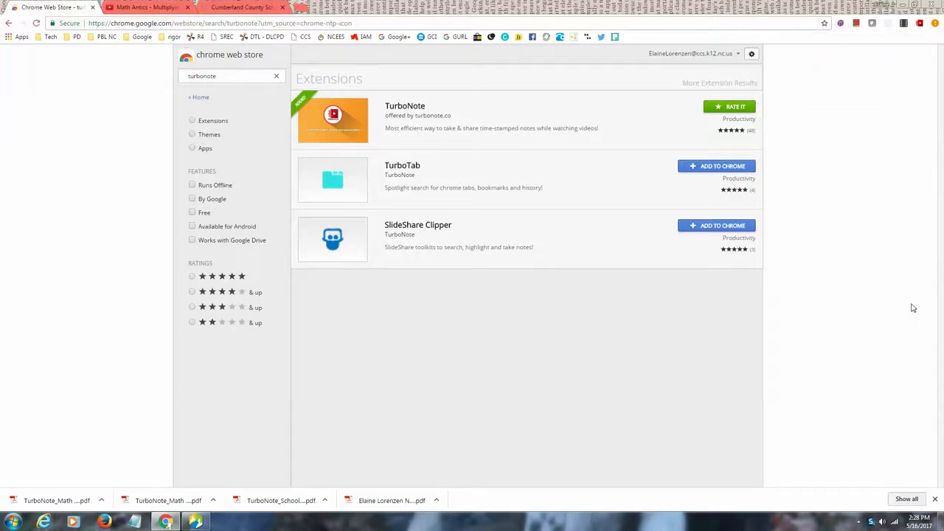
Switch to the Math Antics multiplying fractions video, show the TurboNote sidebar, and play the opening seconds before pausing
click(139, 9)
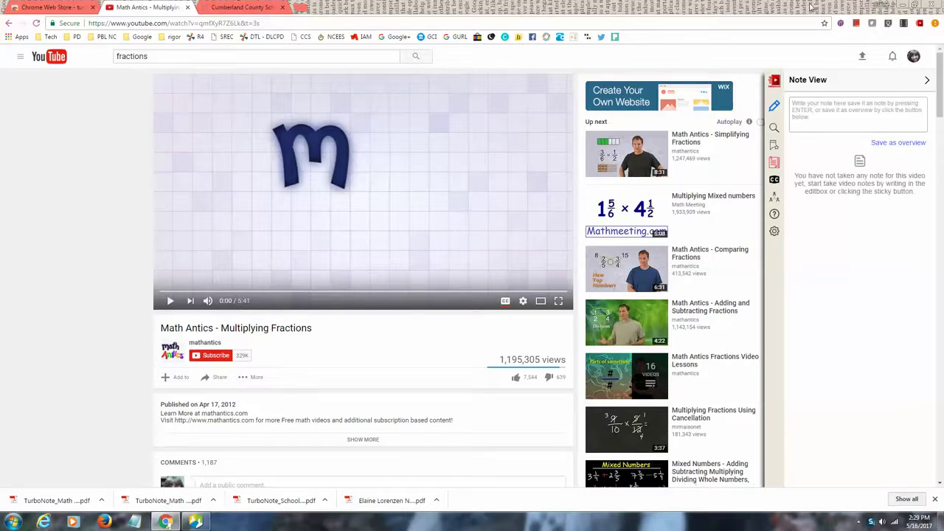
click(920, 26)
click(920, 25)
click(170, 302)
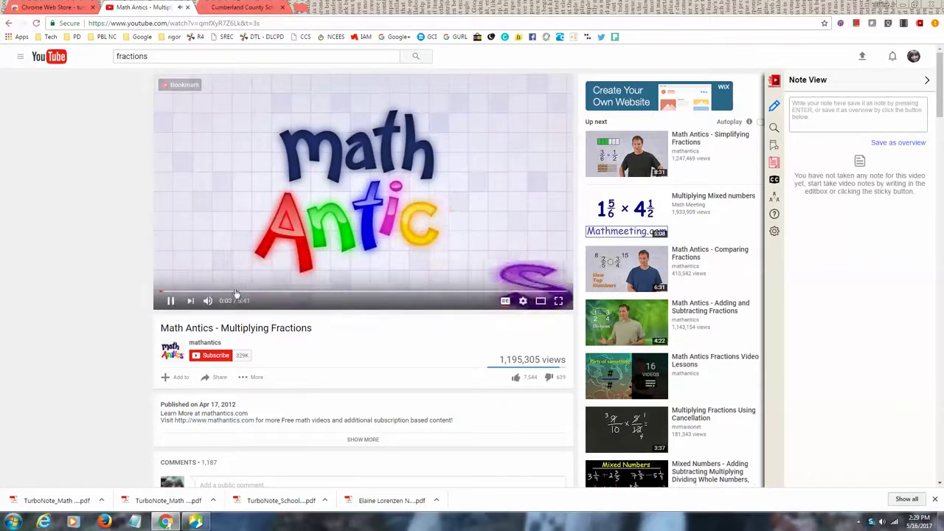
click(169, 300)
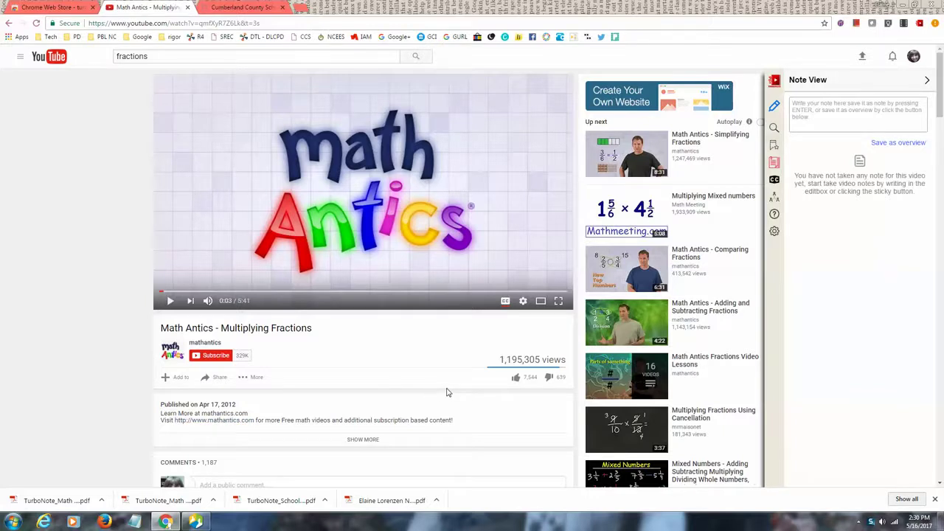
Write "Multiplying Fractions" in TurboNote and save it as the video's overview
click(855, 102)
text(Mul)
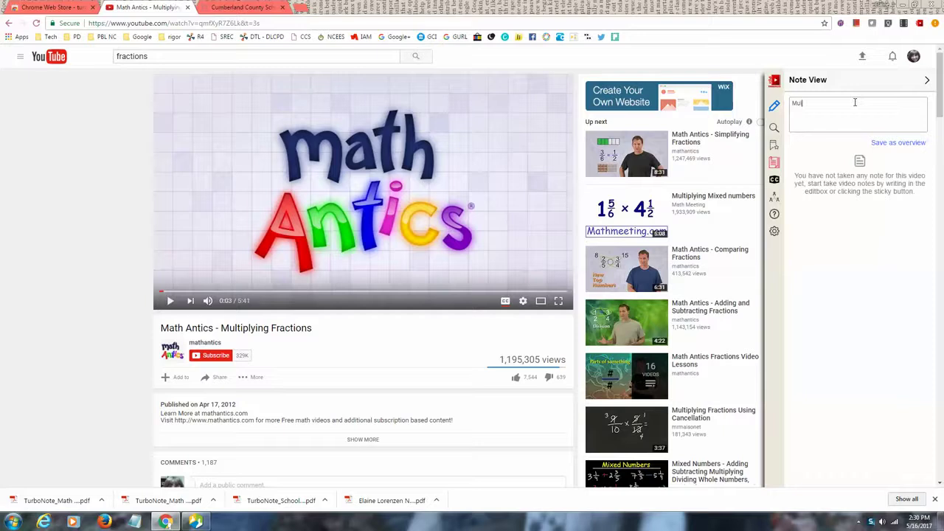
text(tiplying Fractions)
click(920, 143)
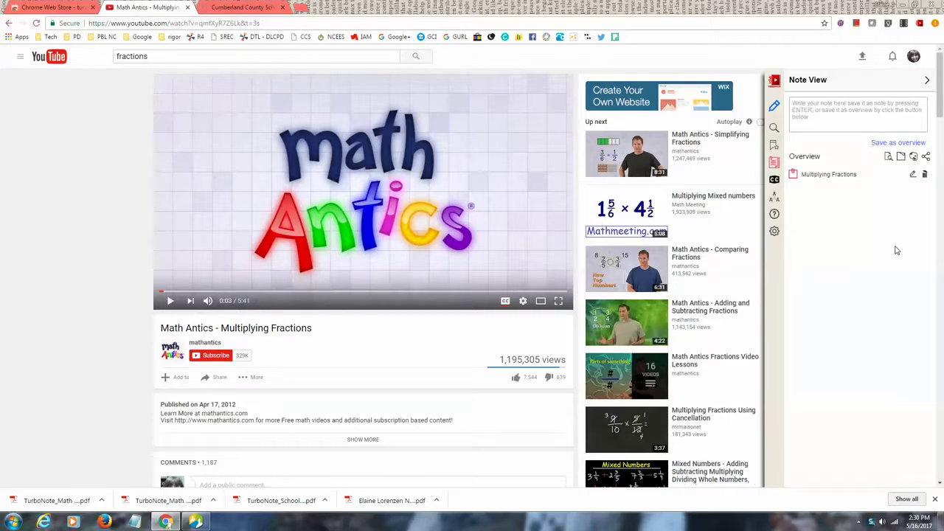
Move the video to about 0:21 and save the note "Take a note here" at that point
drag(163, 293, 185, 294)
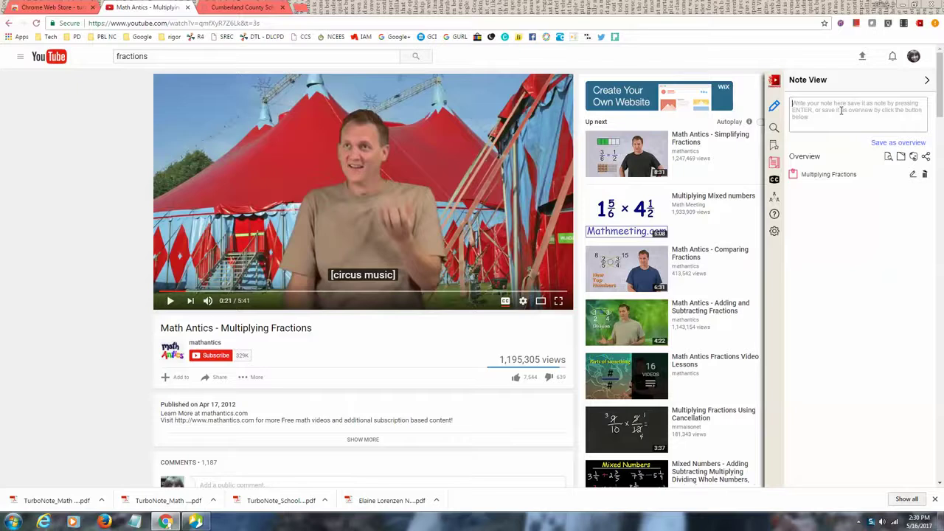
text(Take a note here)
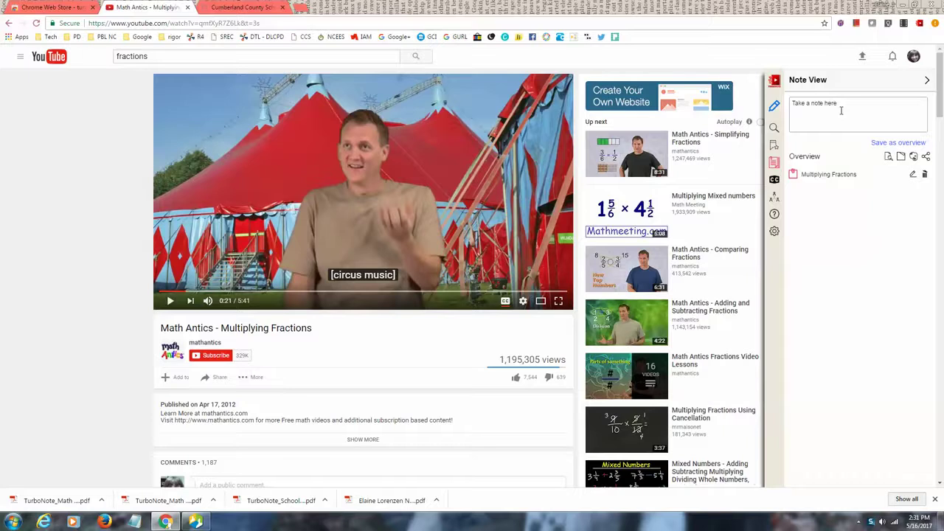
key(Return)
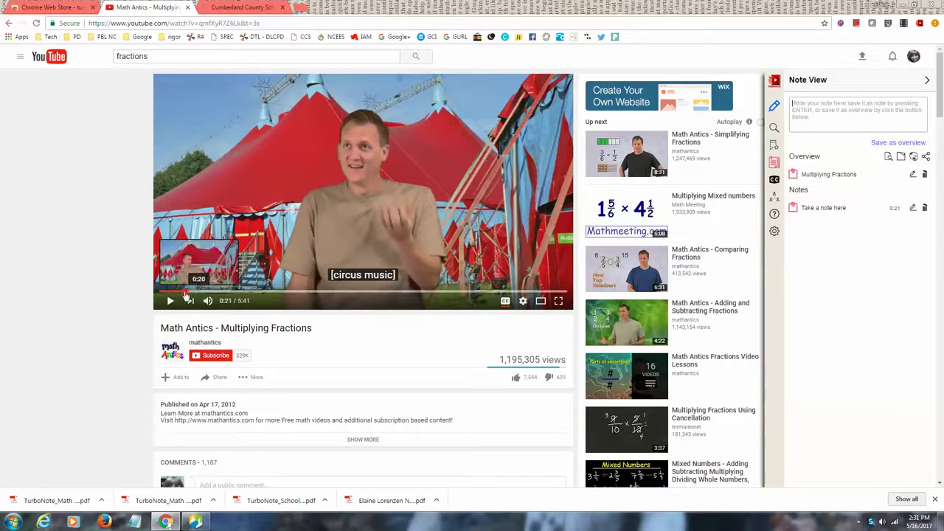
Move the video to about 2:08 and save the note "Another note here" at that point
drag(186, 295, 311, 300)
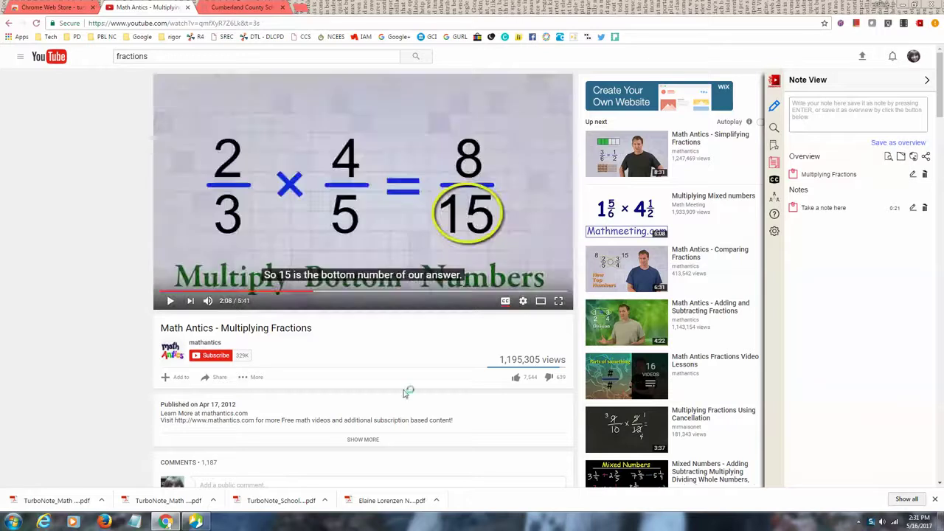
click(822, 111)
text(Another no)
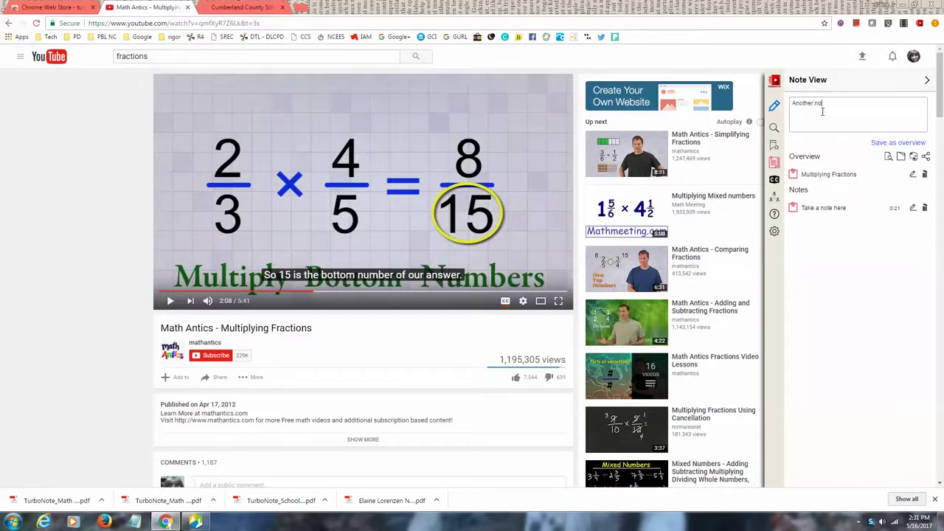
text(te here)
key(Return)
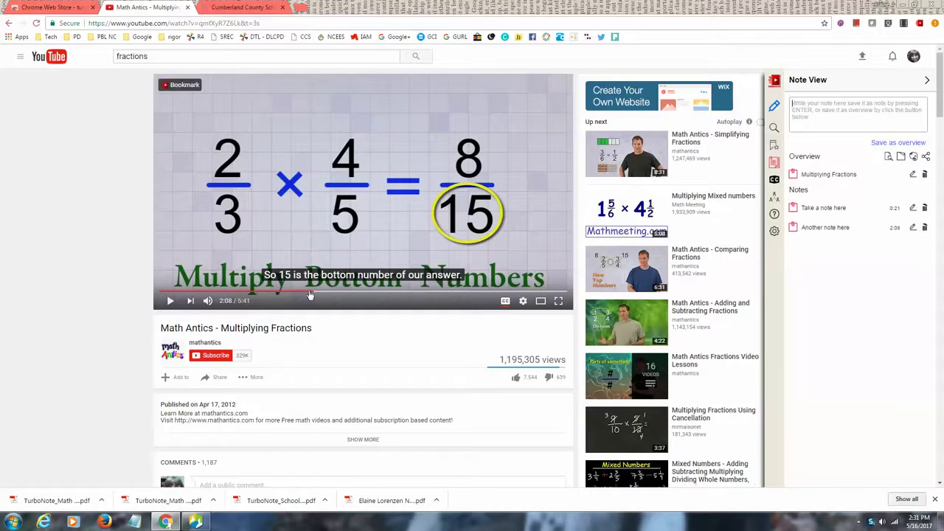
Move the video to about 3:29 and save the note "More notes here" at that point
drag(313, 295, 410, 296)
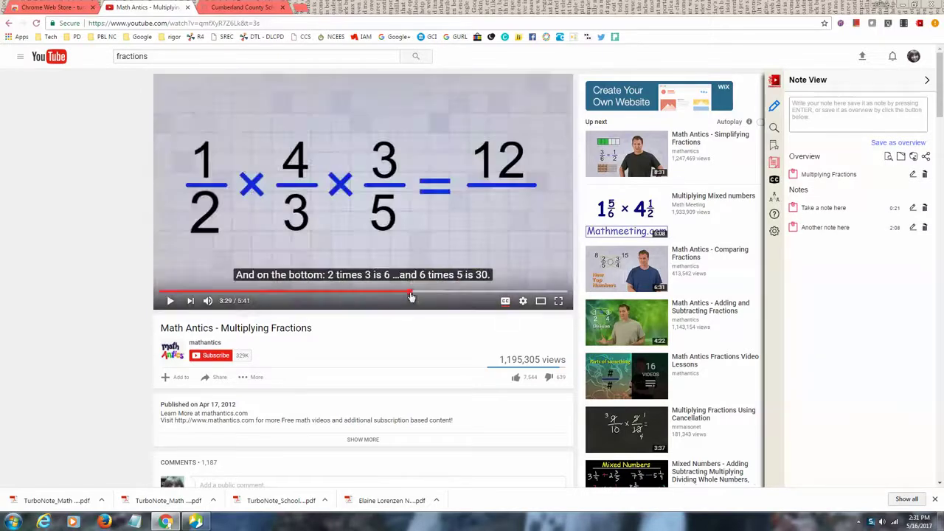
click(827, 116)
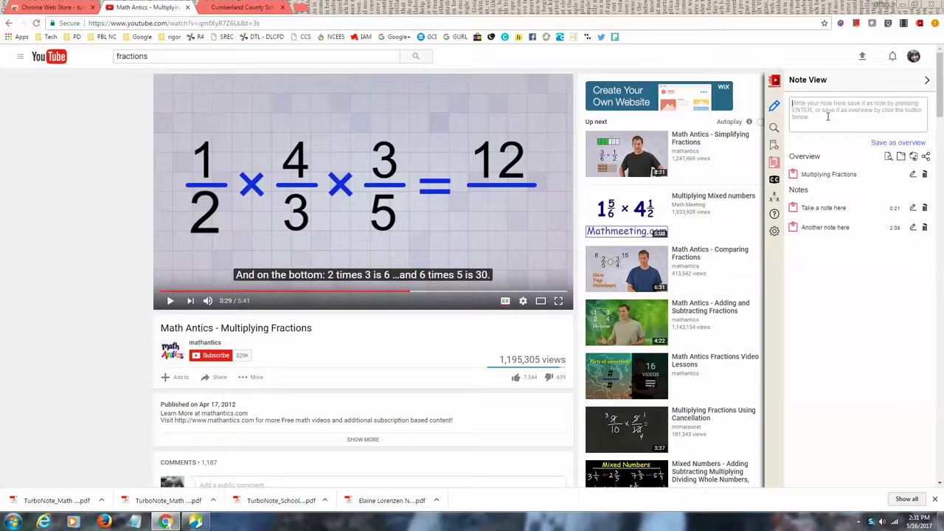
text(More notes here)
key(Return)
Skip the video ahead to about 5:20, jump back through the "Take a note here" note, and pause playback
click(421, 292)
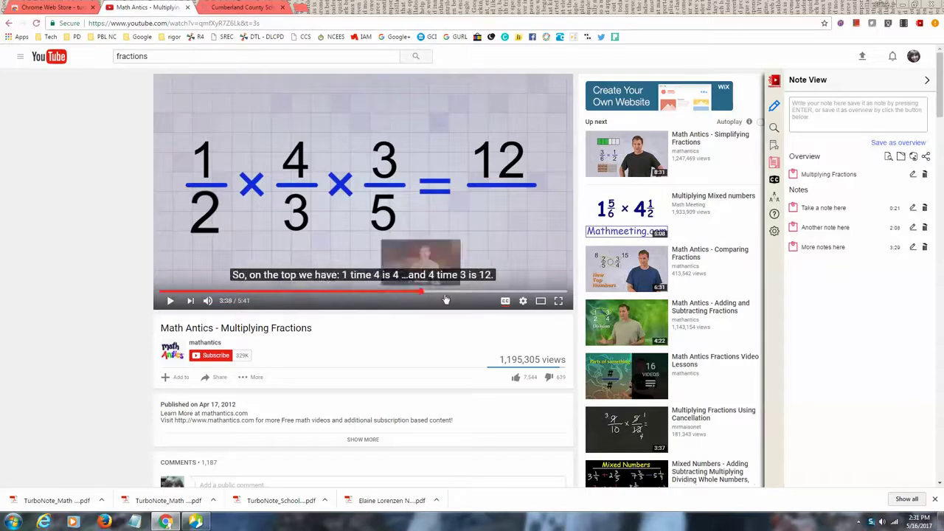
drag(445, 296, 542, 297)
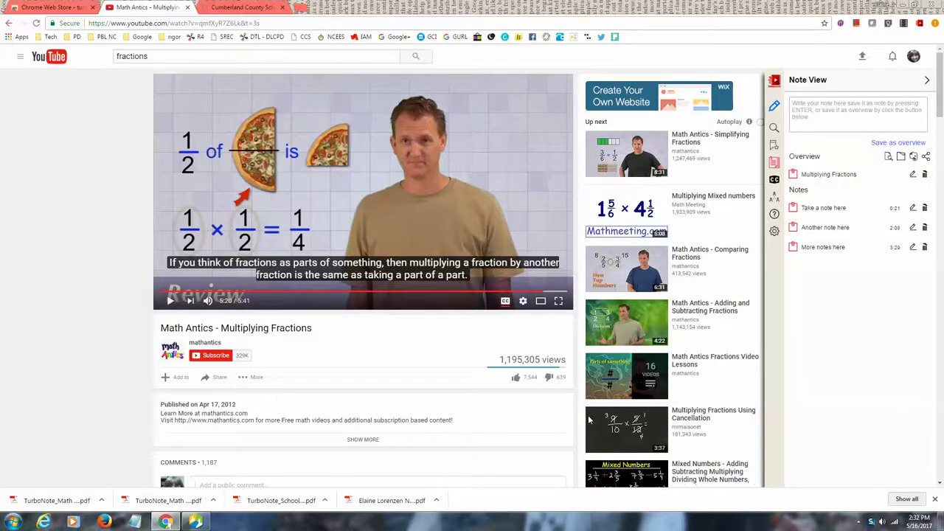
click(822, 209)
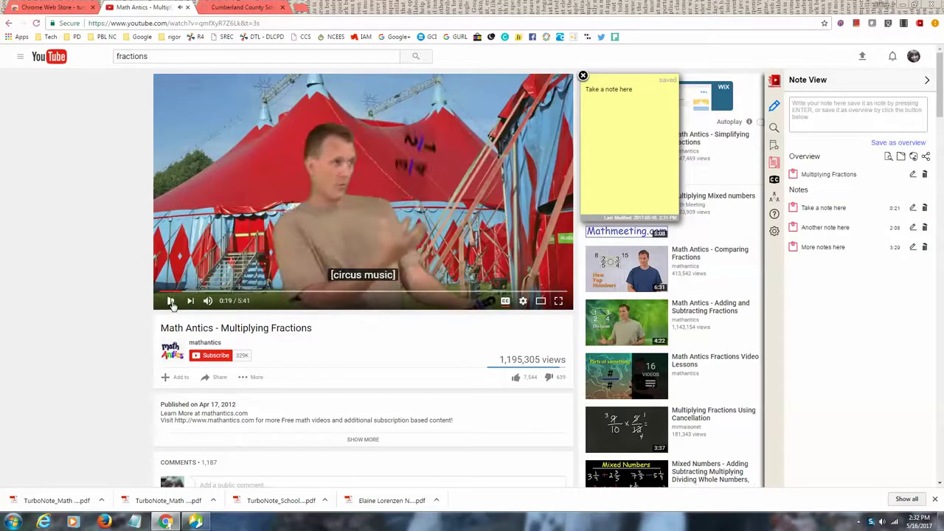
click(171, 302)
Jump to the "Another note here" note, pause the video, and append "add to my note." to the note's text
click(822, 228)
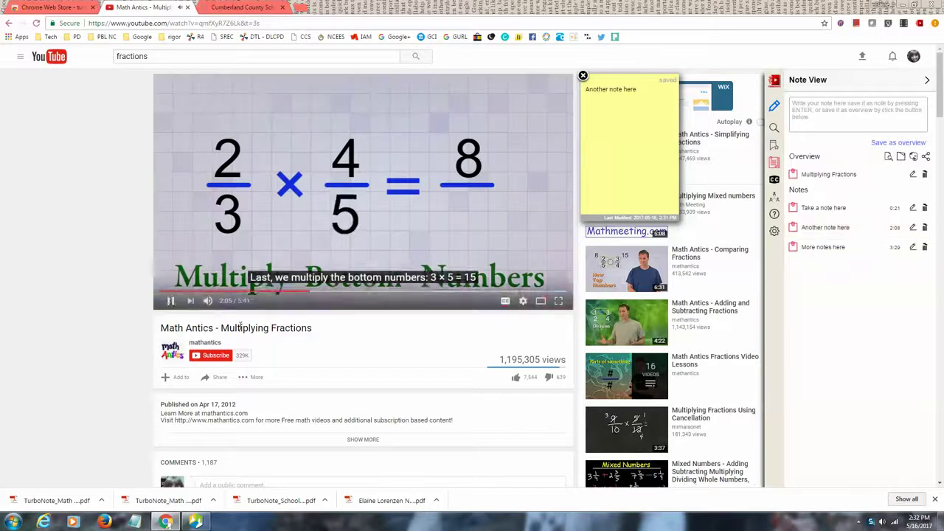
click(171, 301)
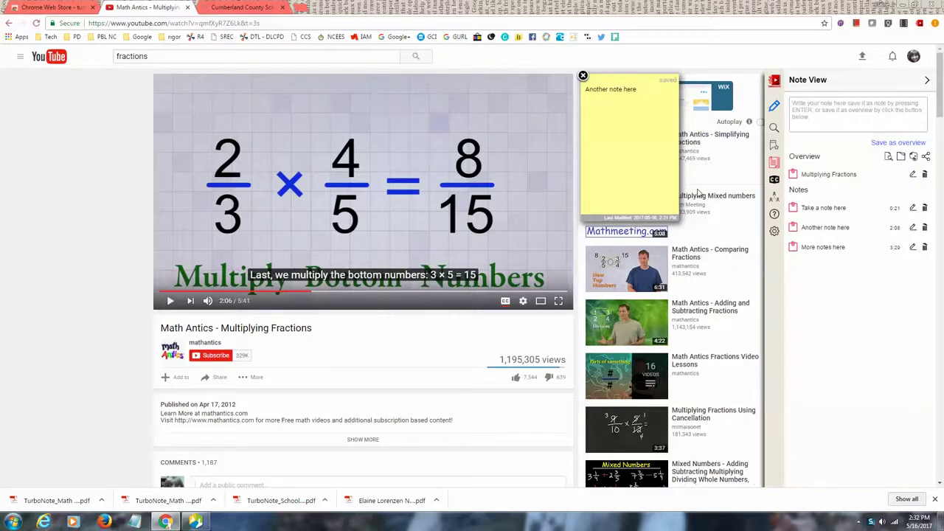
click(914, 229)
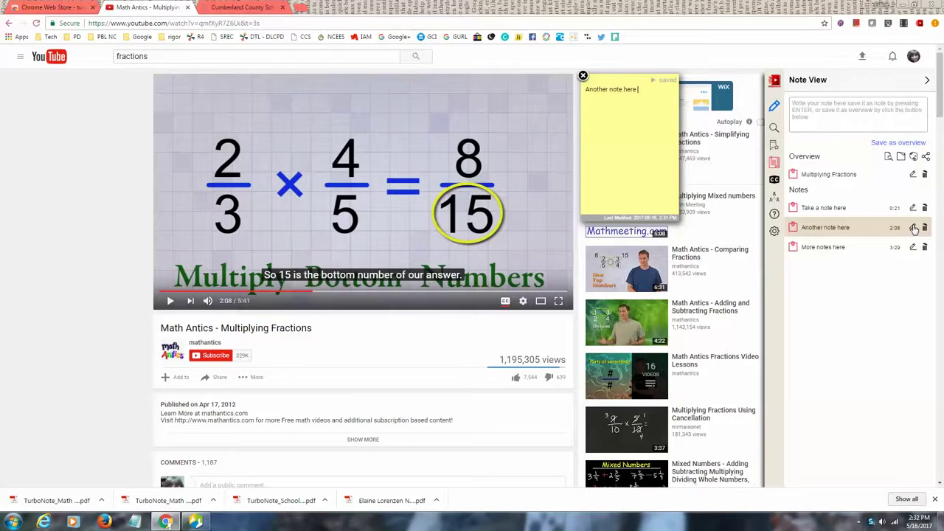
text(add to my note.)
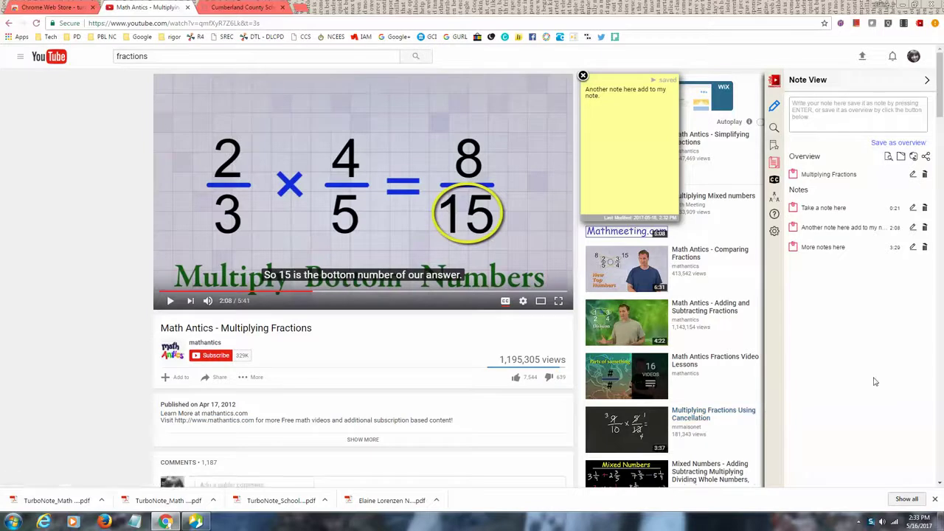
Preview all notes for the video, generate a PDF from them, and open the downloaded file
click(889, 159)
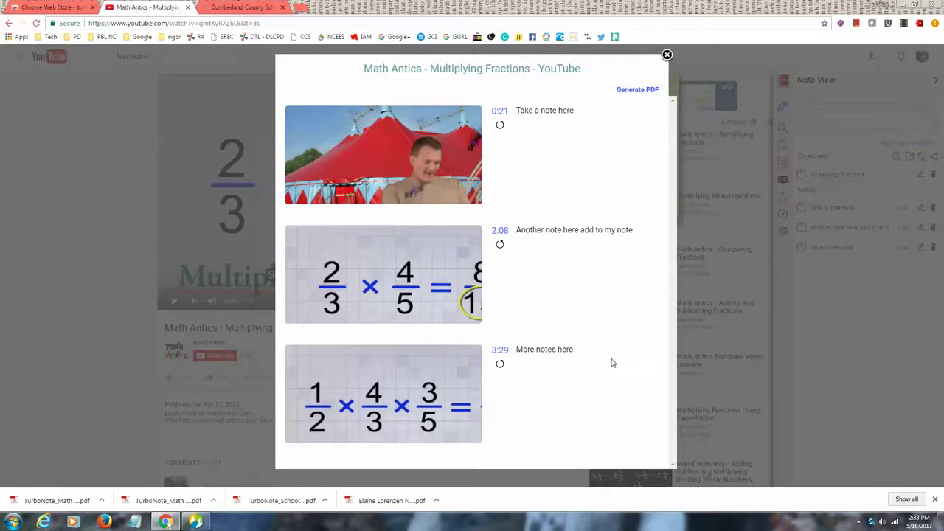
click(635, 90)
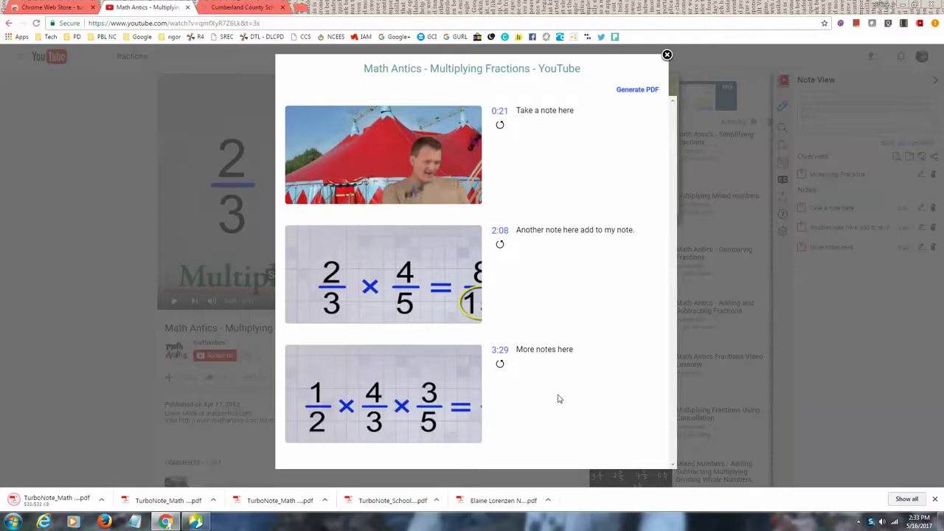
click(59, 505)
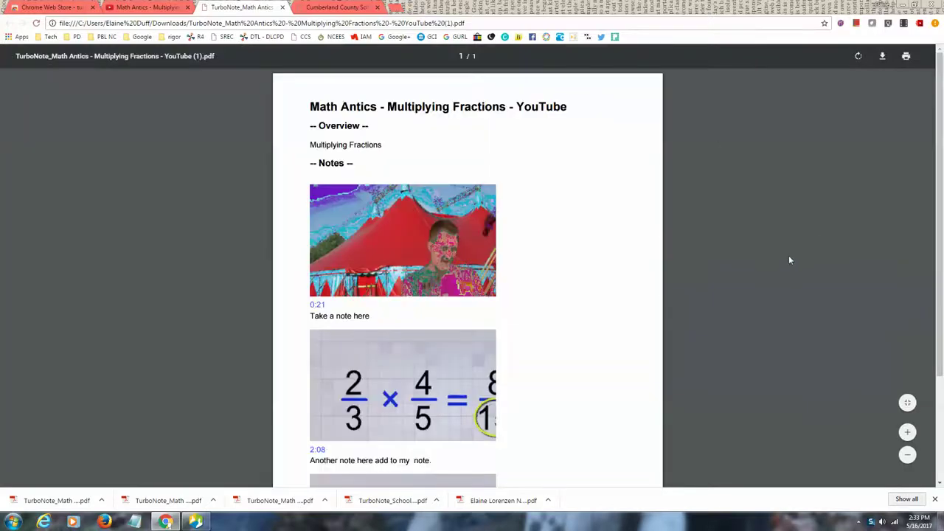
Save a copy of the notes PDF to the Desktop under its suggested file name
click(883, 59)
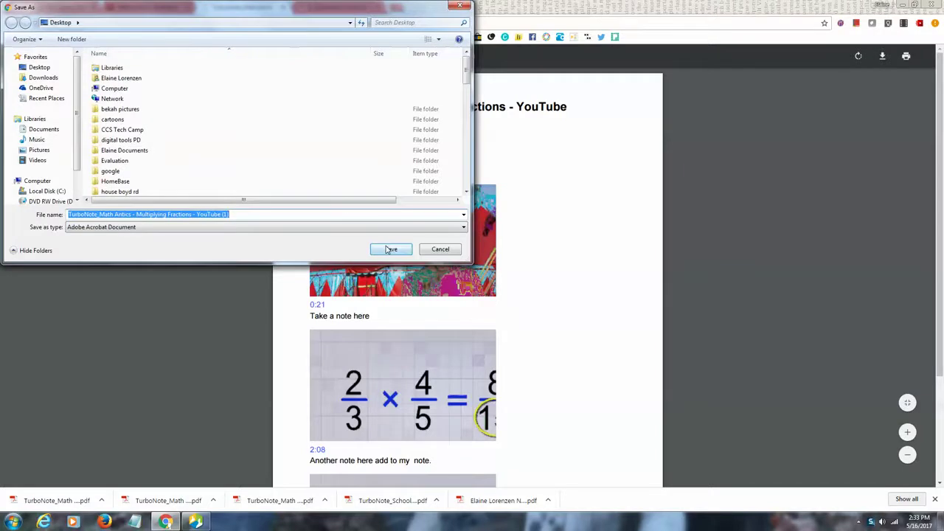
click(398, 253)
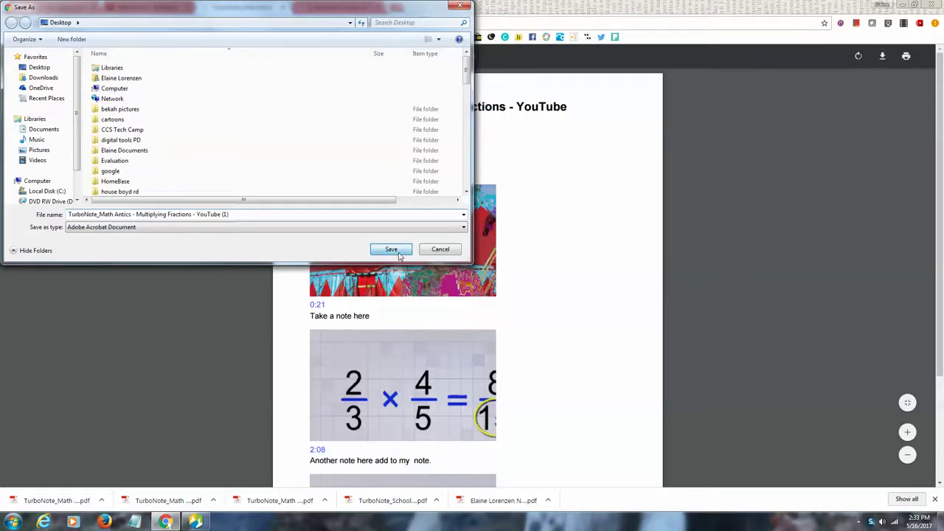
click(398, 253)
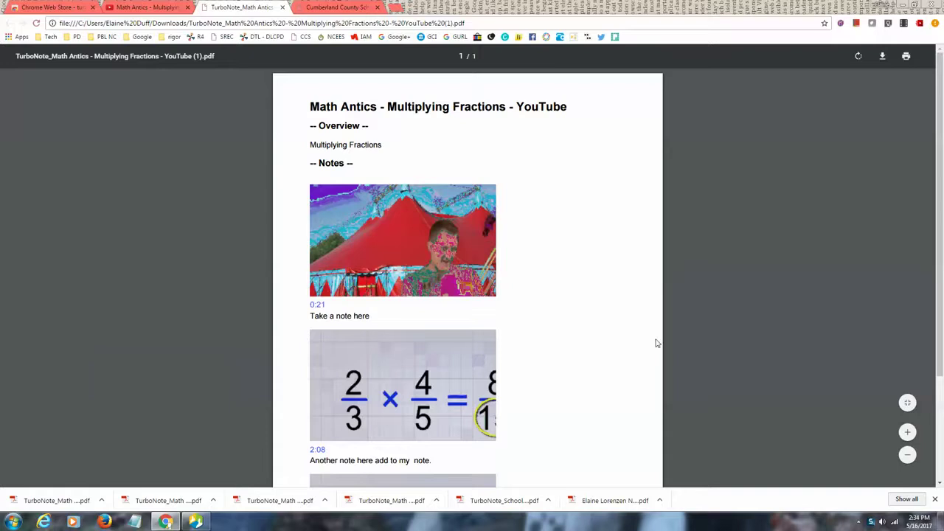
Open the video from the 2:08 timestamp link in the notes PDF
scroll(520, 376, down, 3)
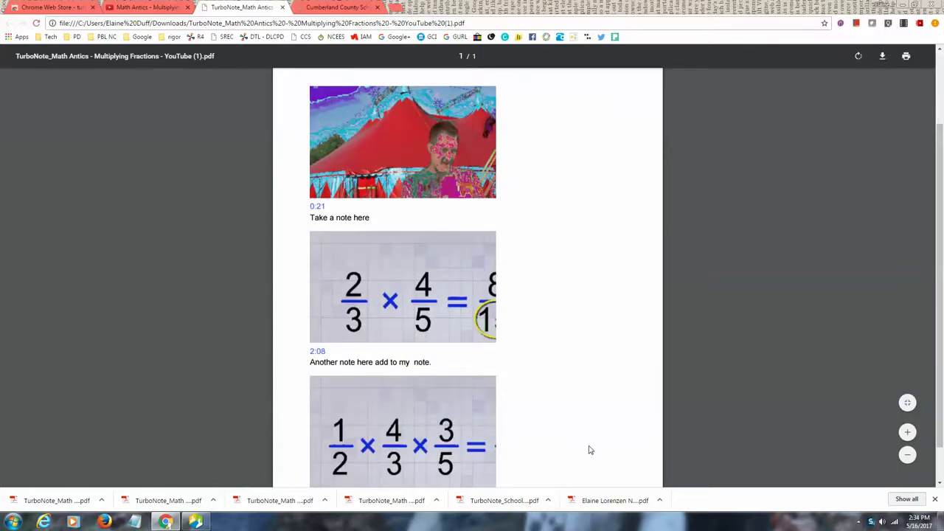
click(318, 354)
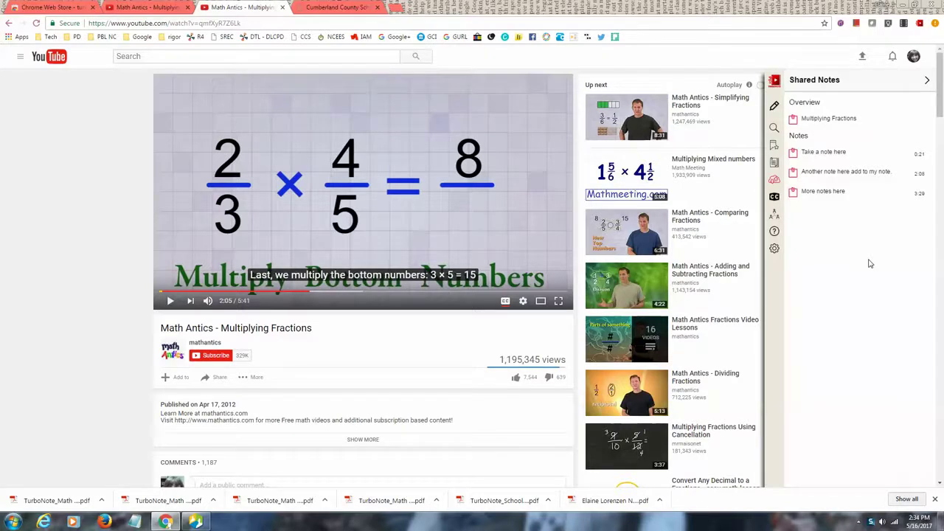
Return to the original video page, close the notes preview, and copy the sharing link for the notes
click(148, 9)
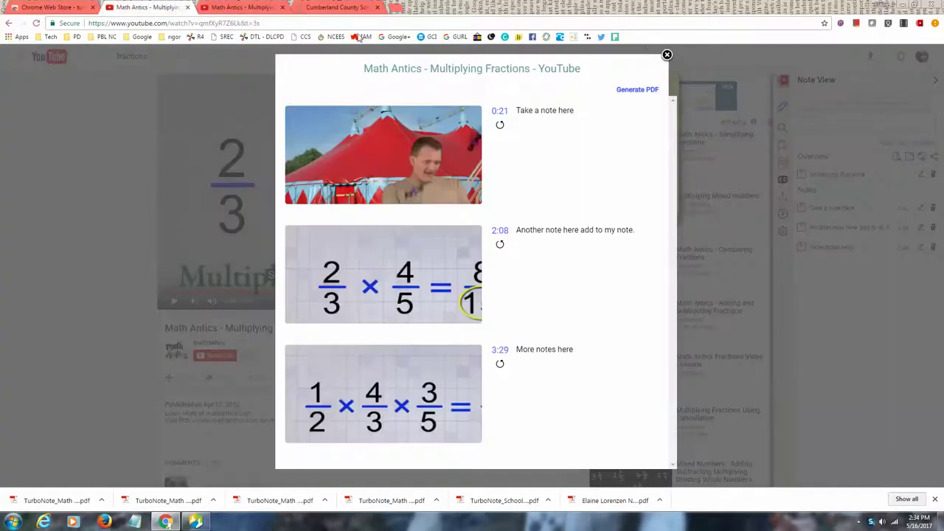
click(667, 55)
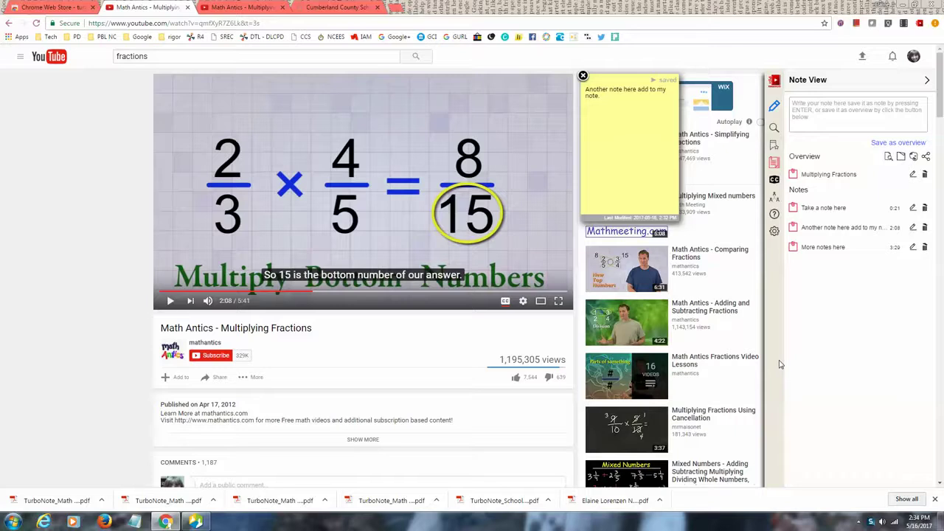
click(927, 158)
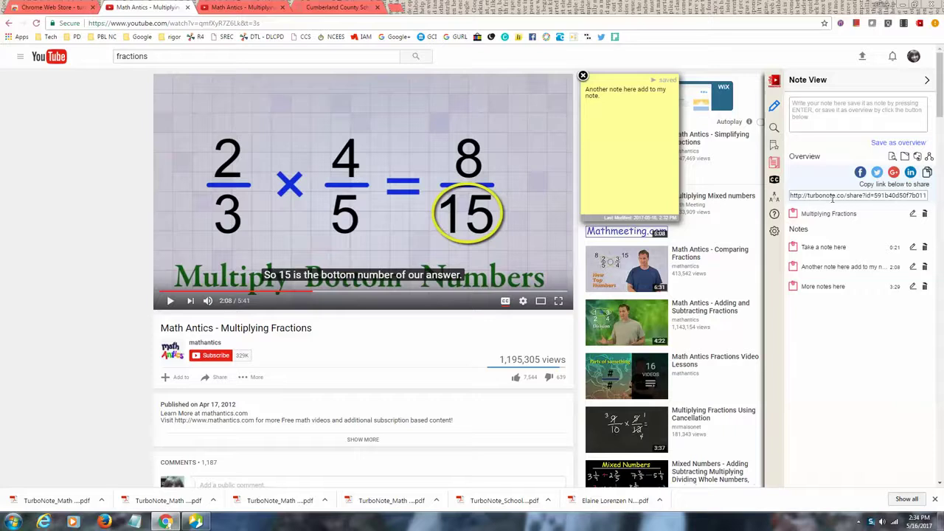
click(926, 172)
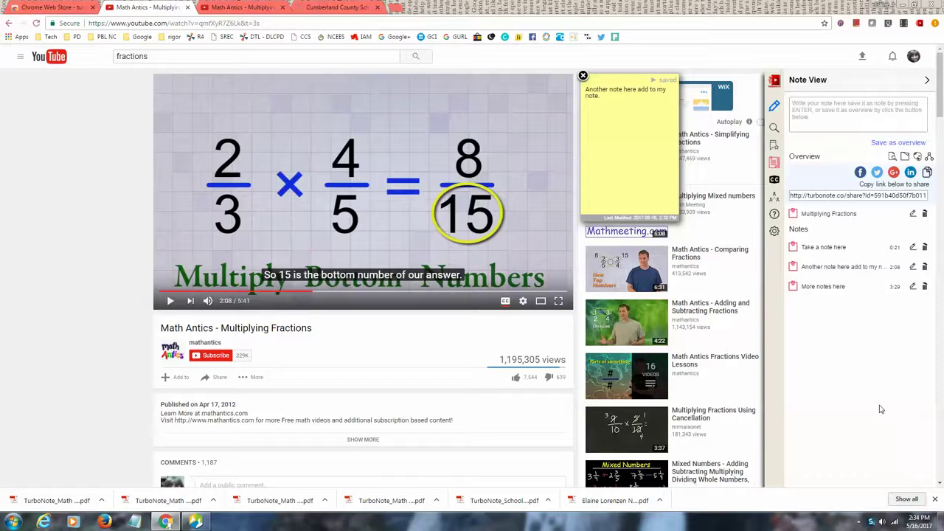
Show the video's transcript in TurboNote, followed by the list of help topics
click(772, 182)
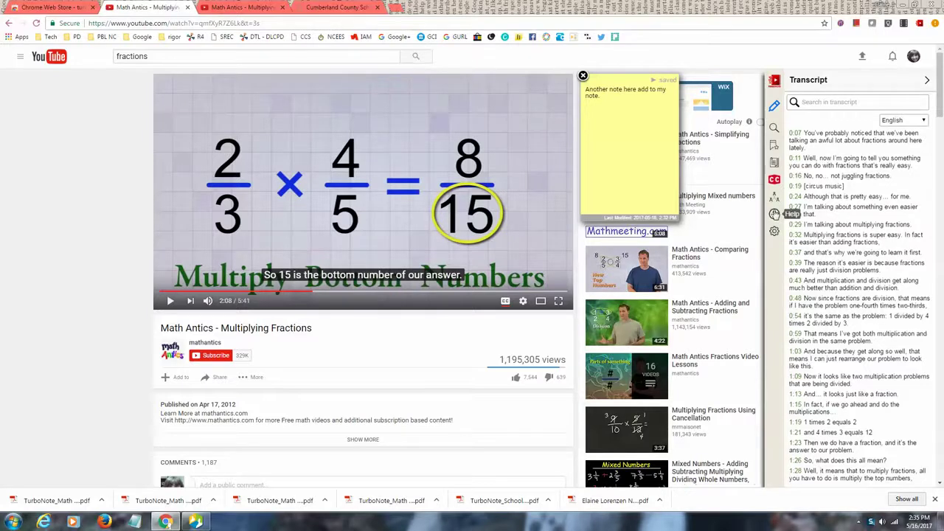
click(774, 215)
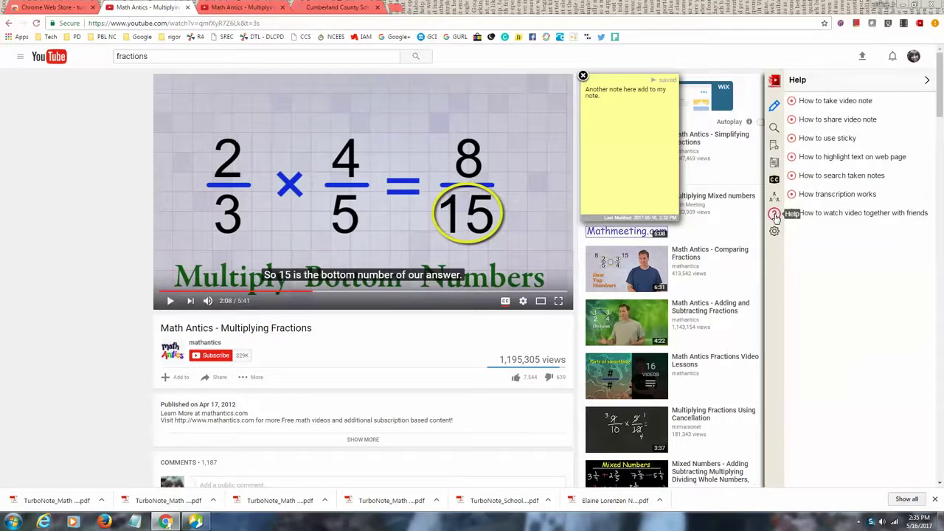